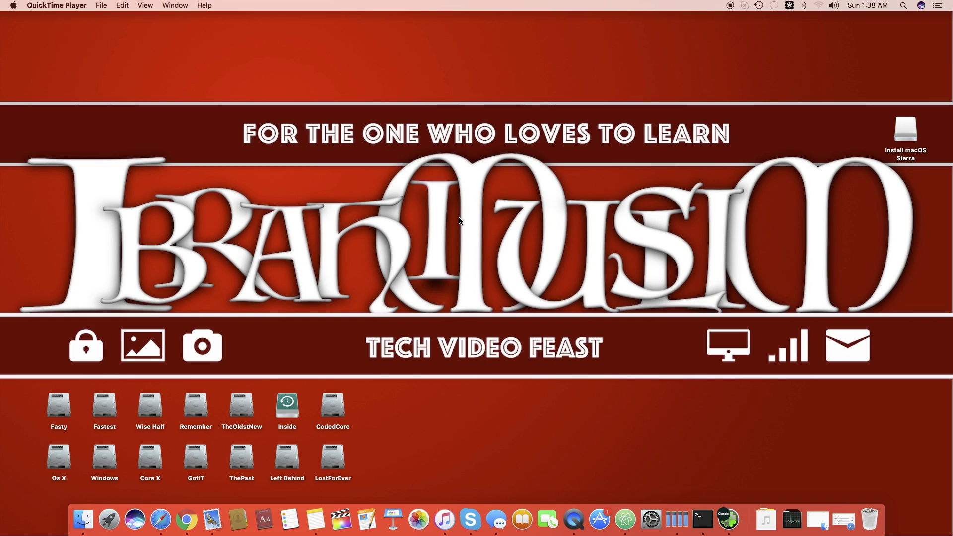
# - Open About This Mac to show macOS Sierra 10.12, then move its window down and right
pyautogui.click(13, 5)
pyautogui.click(23, 19)
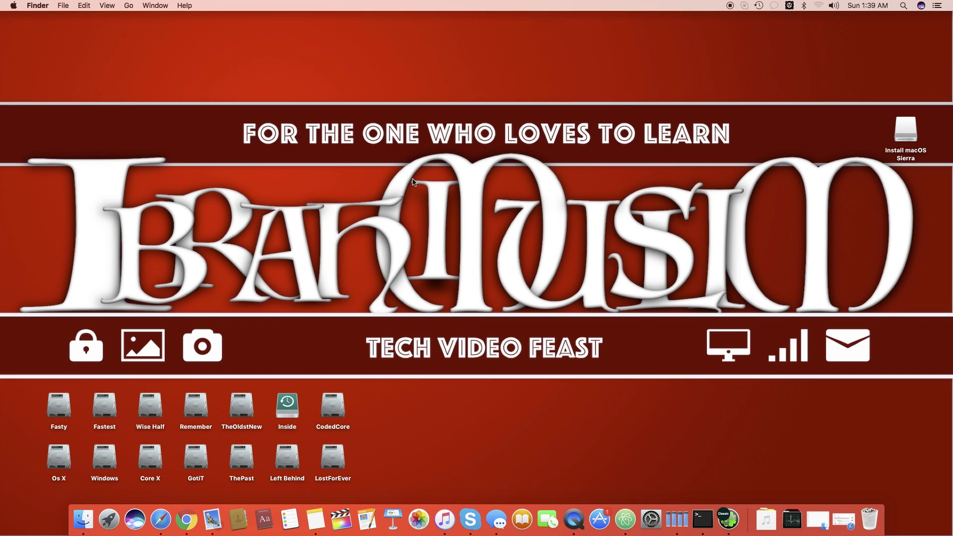
pyautogui.moveTo(571, 112); pyautogui.dragTo(620, 146)
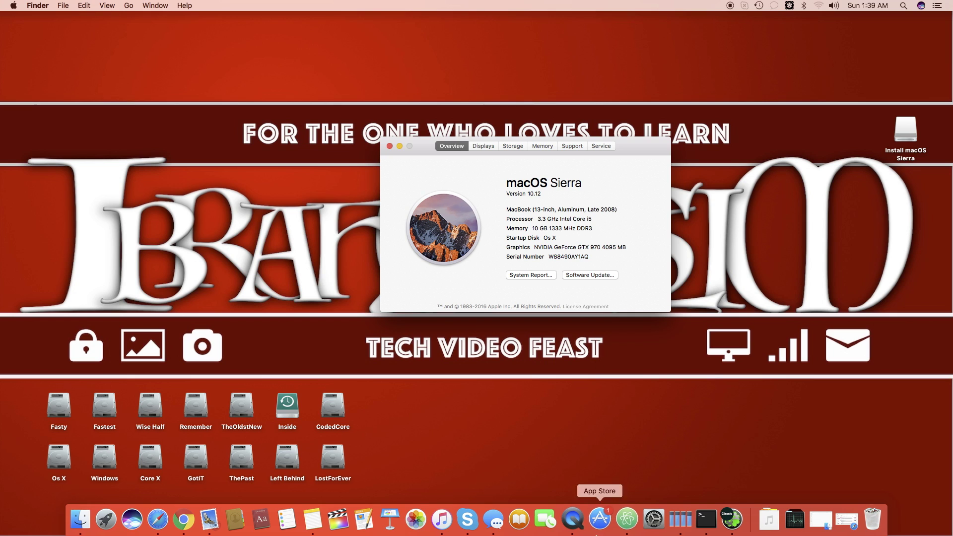
pyautogui.click(665, 501)
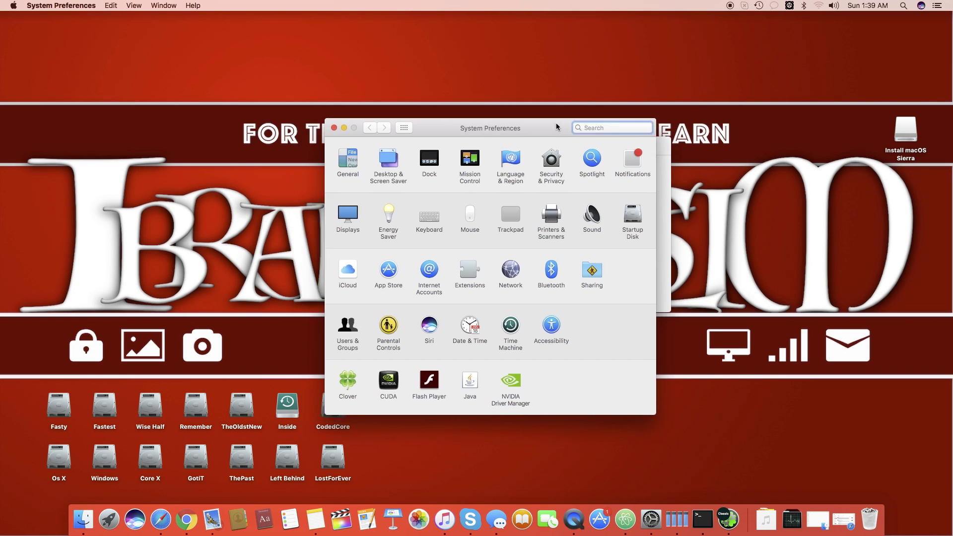
pyautogui.click(454, 154)
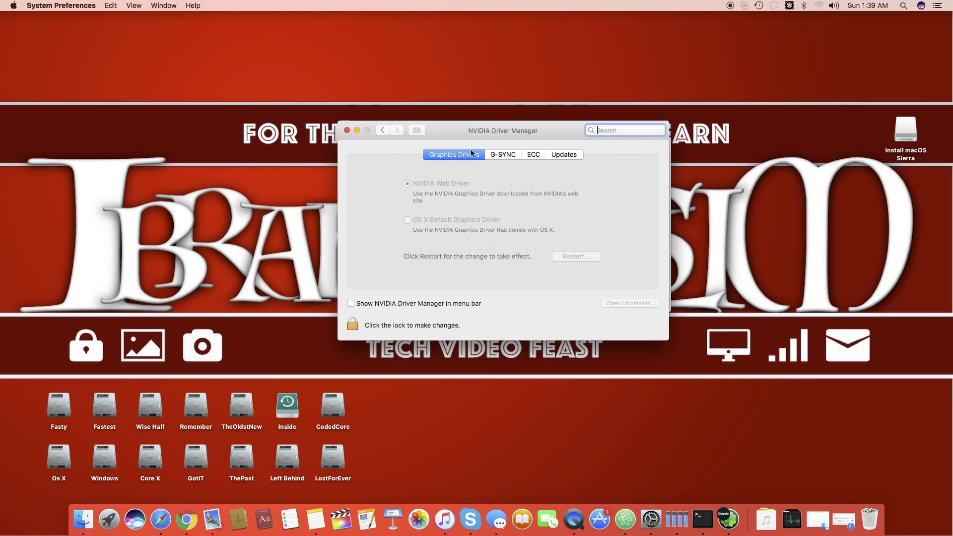
pyautogui.click(503, 155)
pyautogui.click(532, 155)
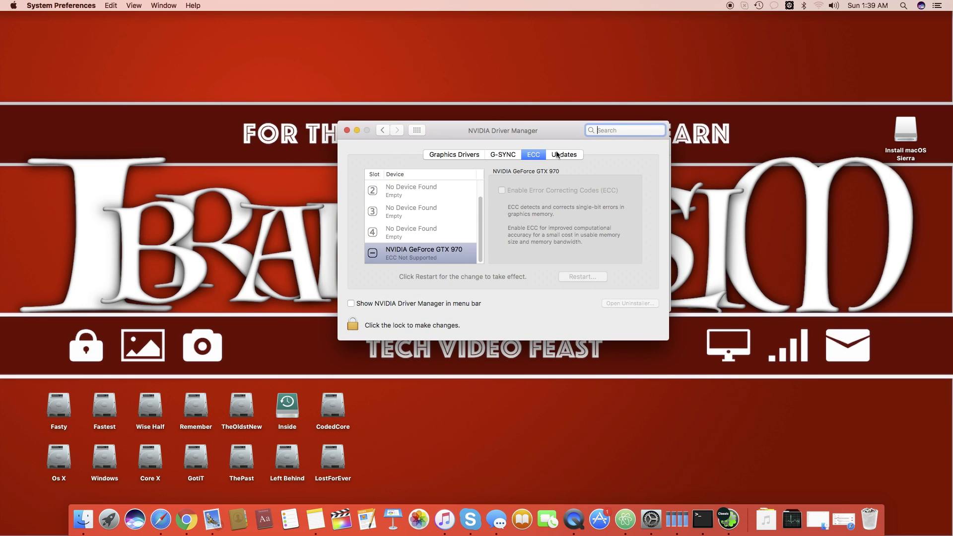
pyautogui.click(558, 155)
pyautogui.click(456, 155)
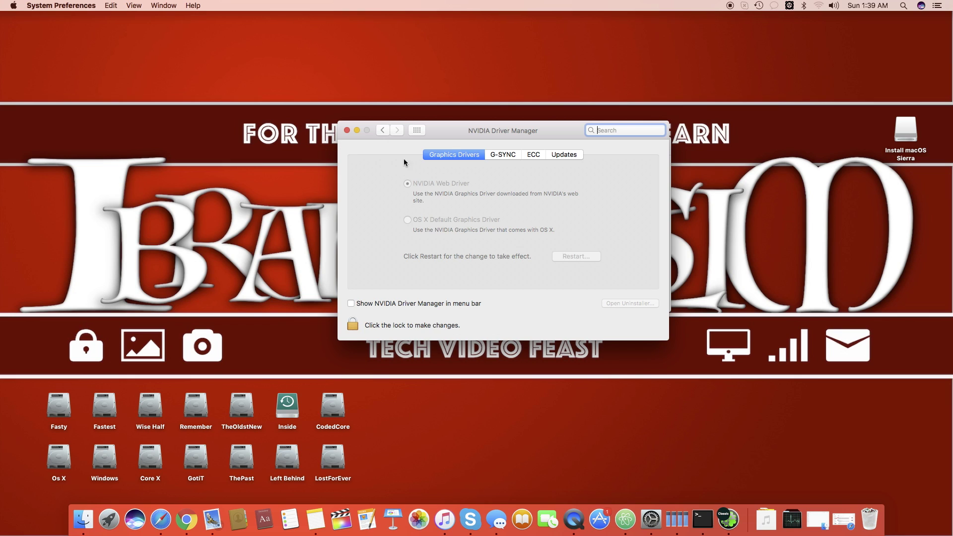
pyautogui.click(423, 130)
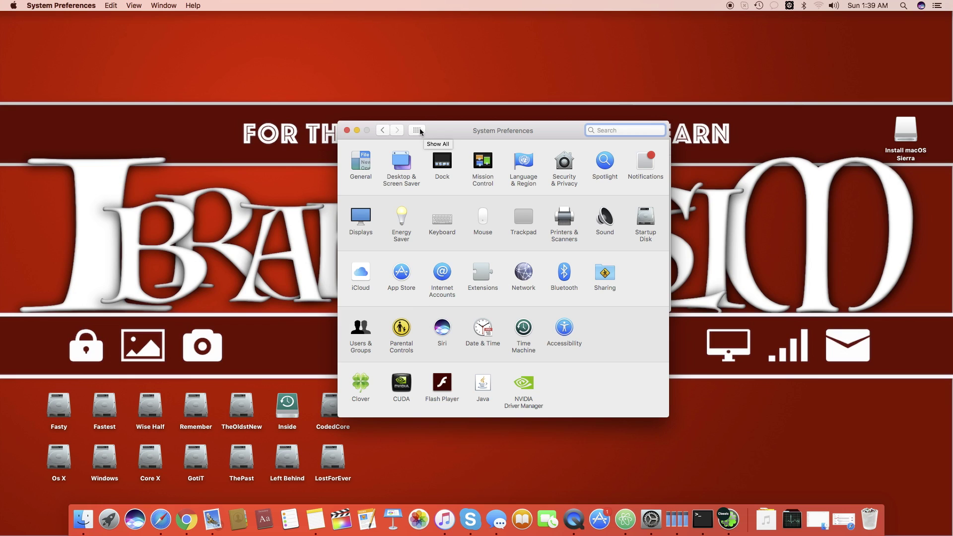
# - Close System Preferences and minimize the About This Mac window
pyautogui.click(347, 130)
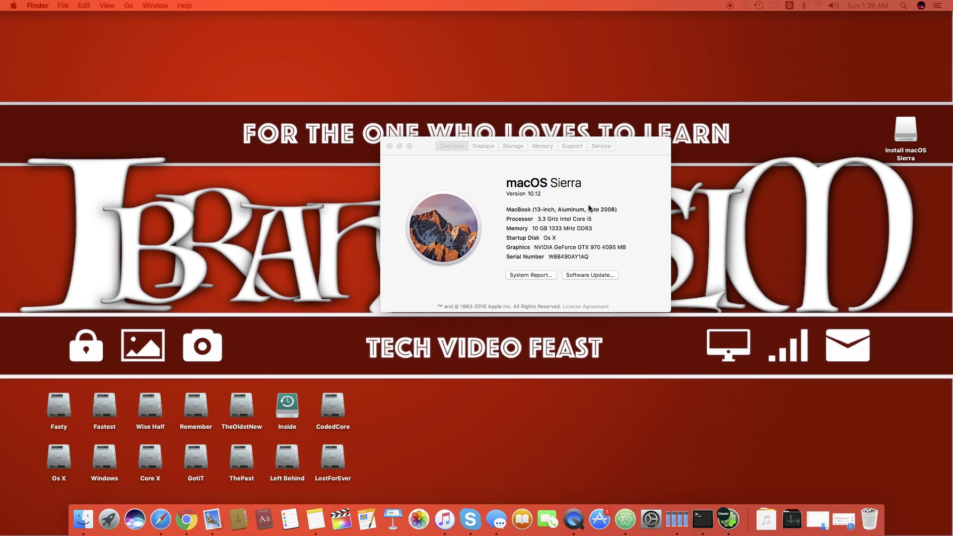
pyautogui.click(399, 146)
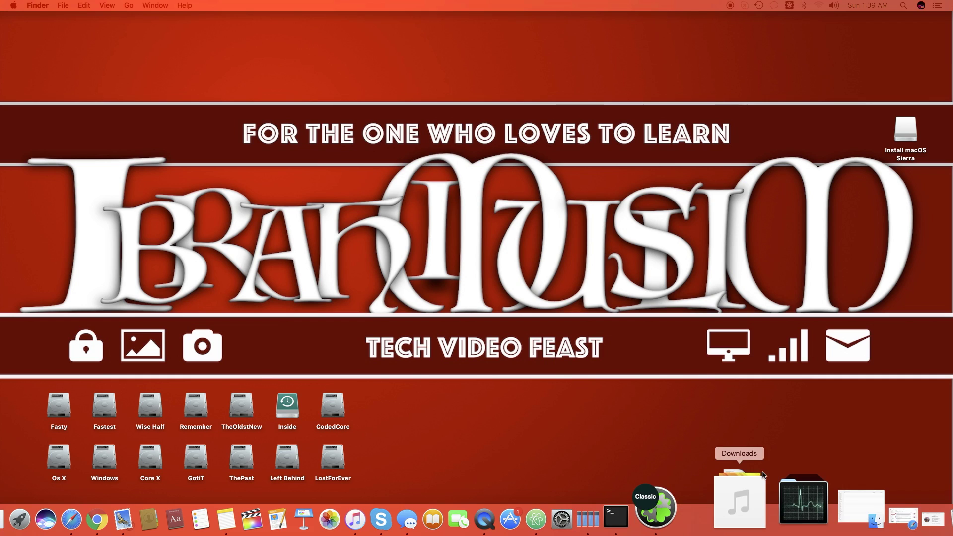
# - Launch Clover Configurator, accept EFI mounting, and list and refresh all disk partitions
pyautogui.click(716, 488)
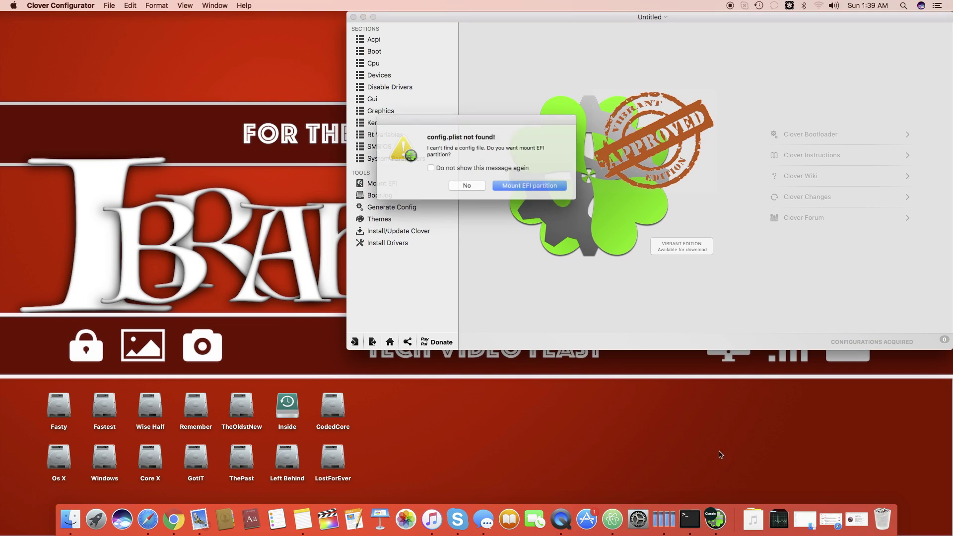
pyautogui.click(531, 186)
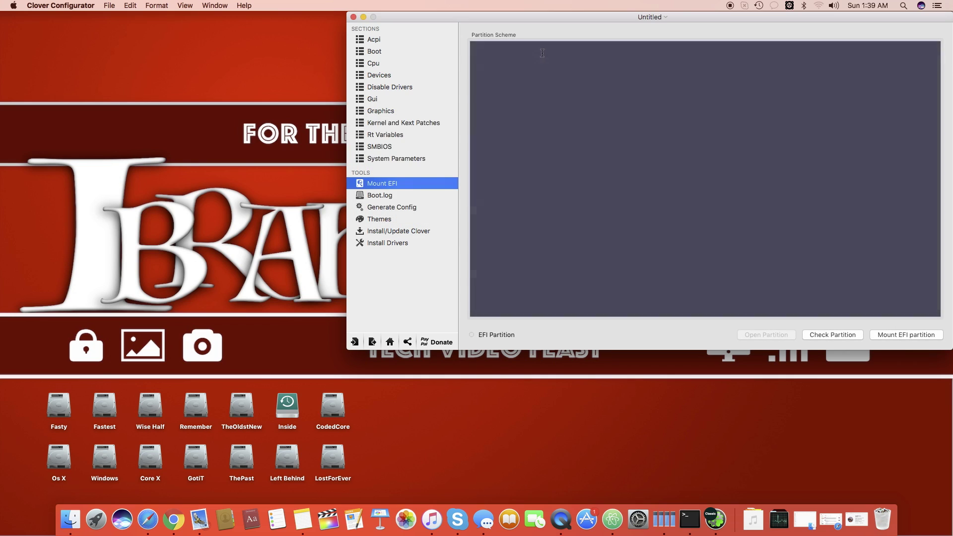
pyautogui.moveTo(548, 17); pyautogui.dragTo(424, 60)
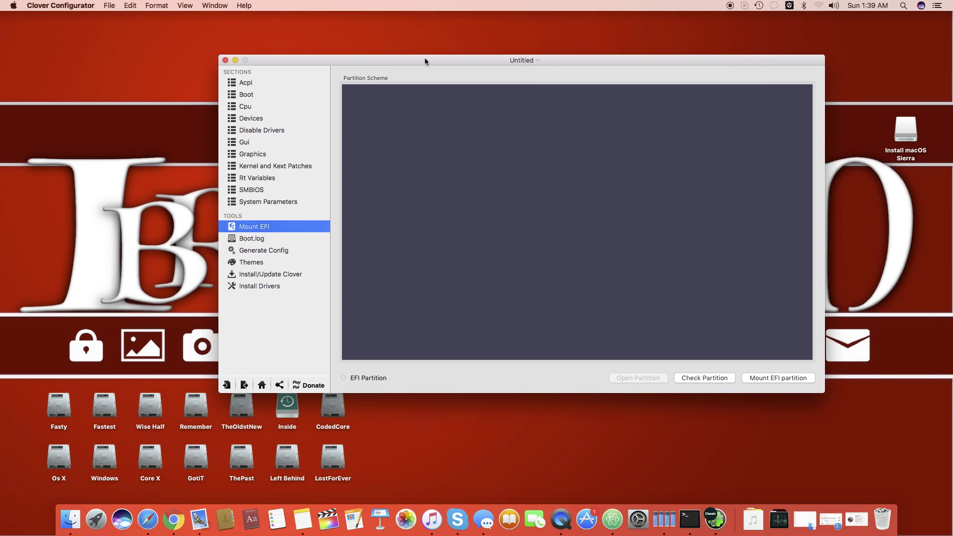
pyautogui.click(704, 380)
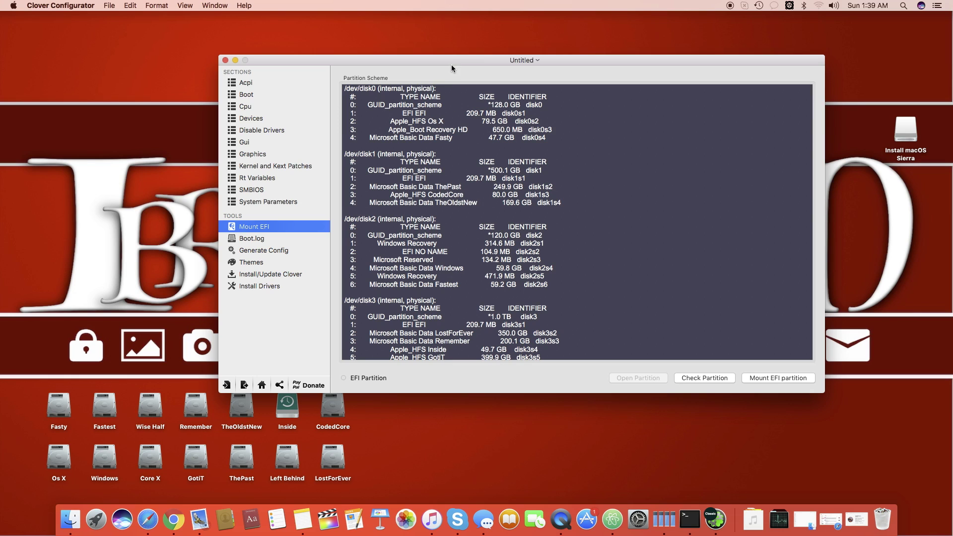
pyautogui.moveTo(451, 64); pyautogui.dragTo(445, 39)
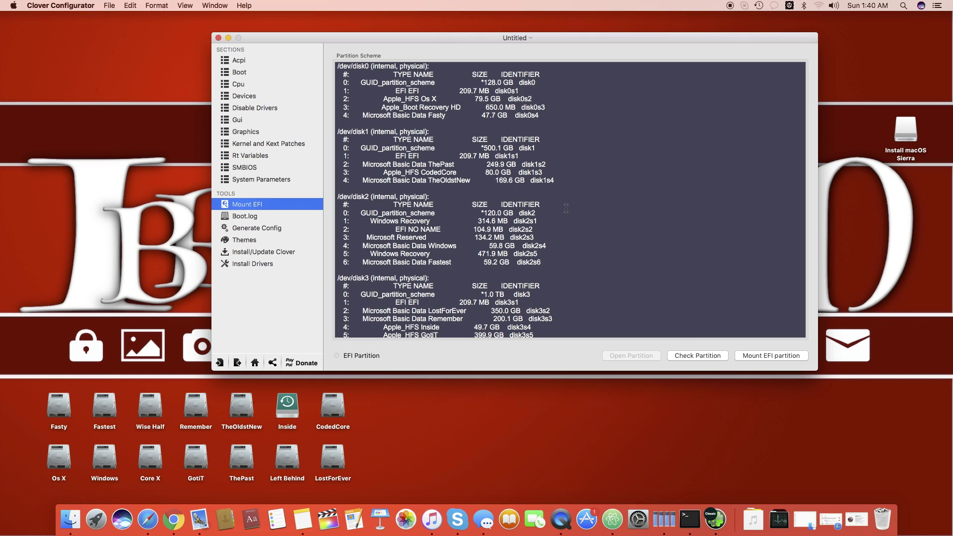
pyautogui.scroll(-5, 580, 122)
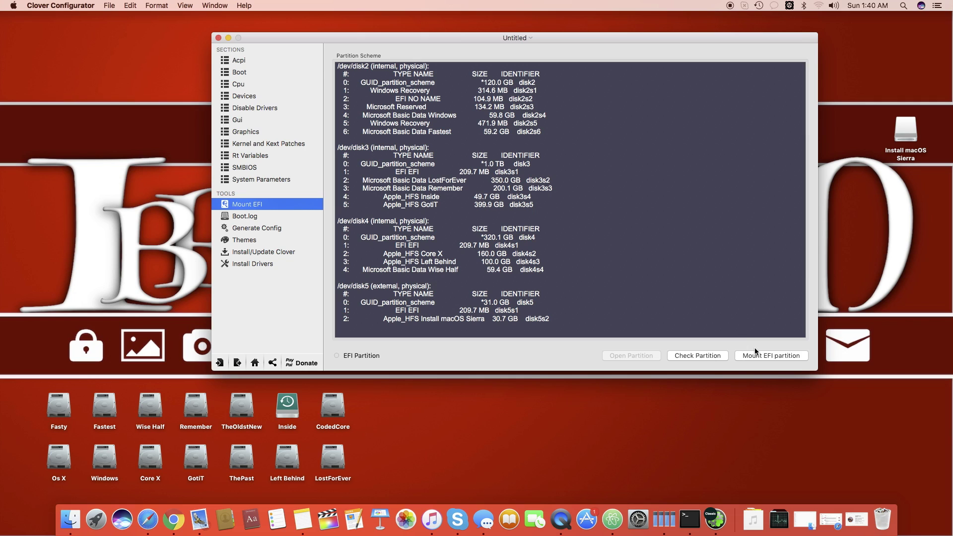
pyautogui.click(717, 354)
# - Mount the disk0s1 EFI partition, authorising with the admin password
pyautogui.click(783, 354)
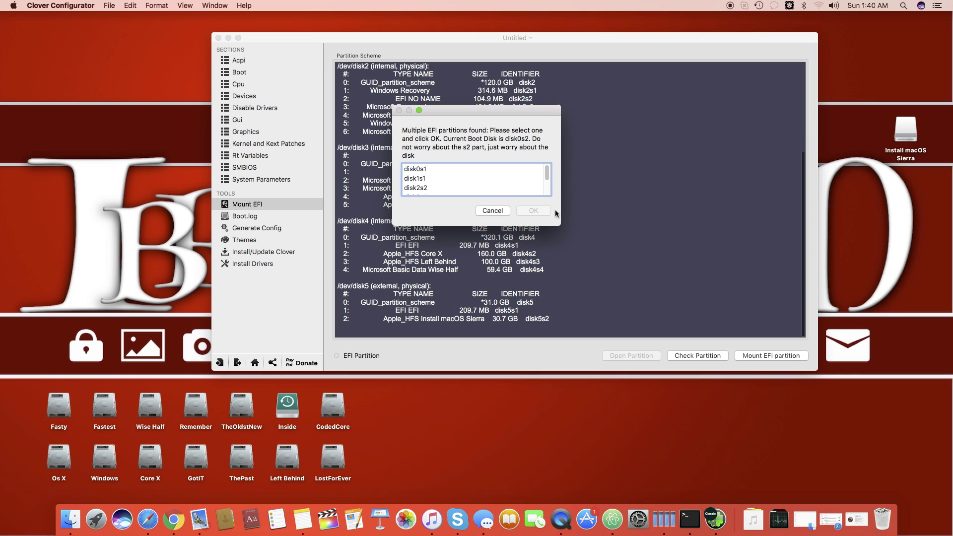
pyautogui.click(504, 210)
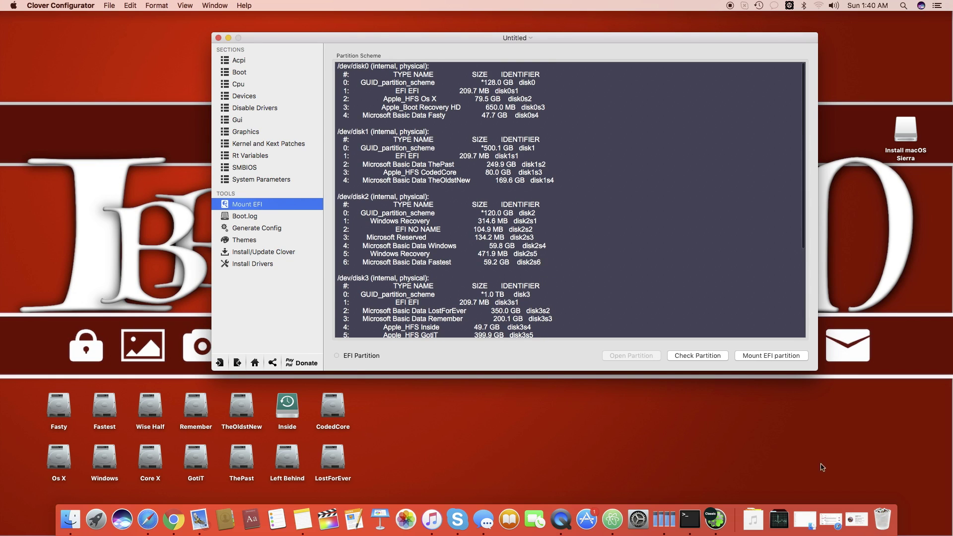
pyautogui.click(799, 356)
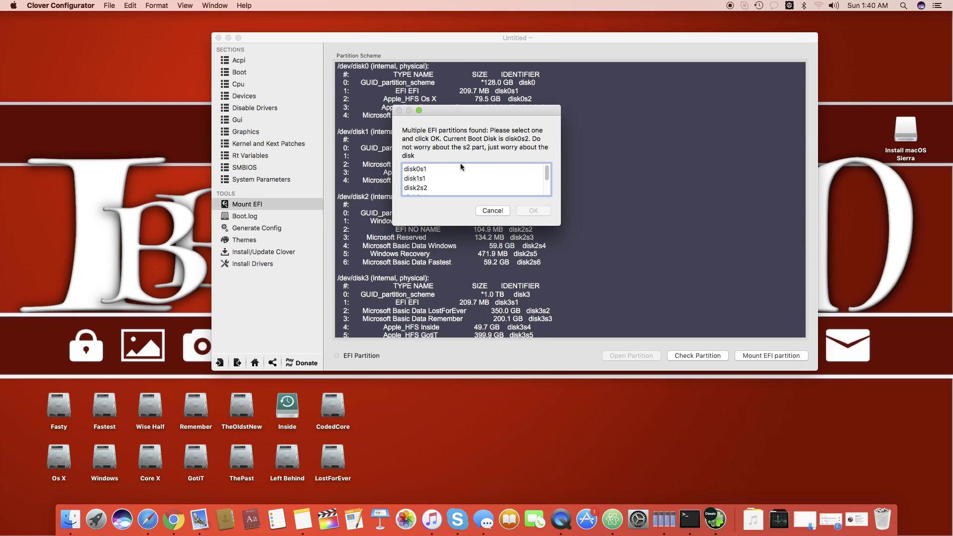
pyautogui.click(460, 168)
pyautogui.click(530, 216)
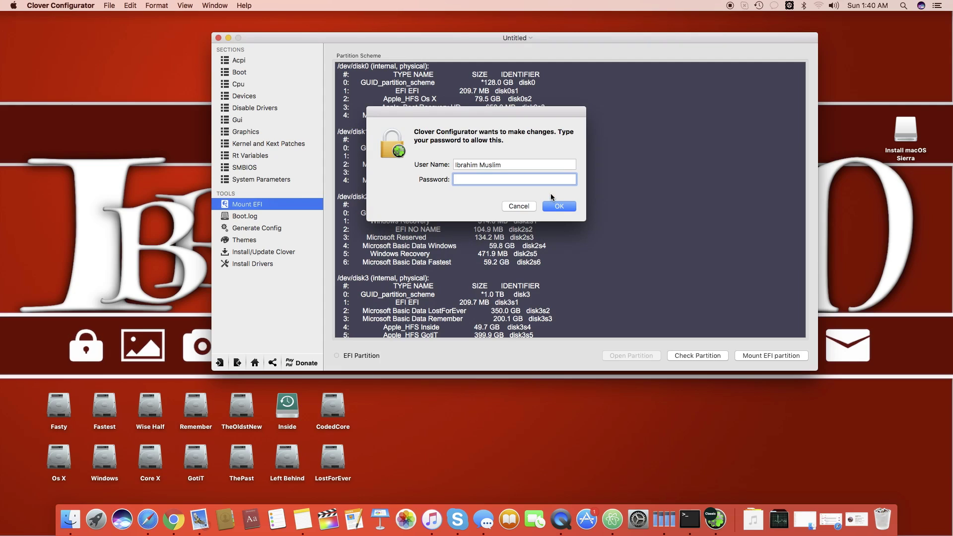
pyautogui.write('****')
pyautogui.press('Return')
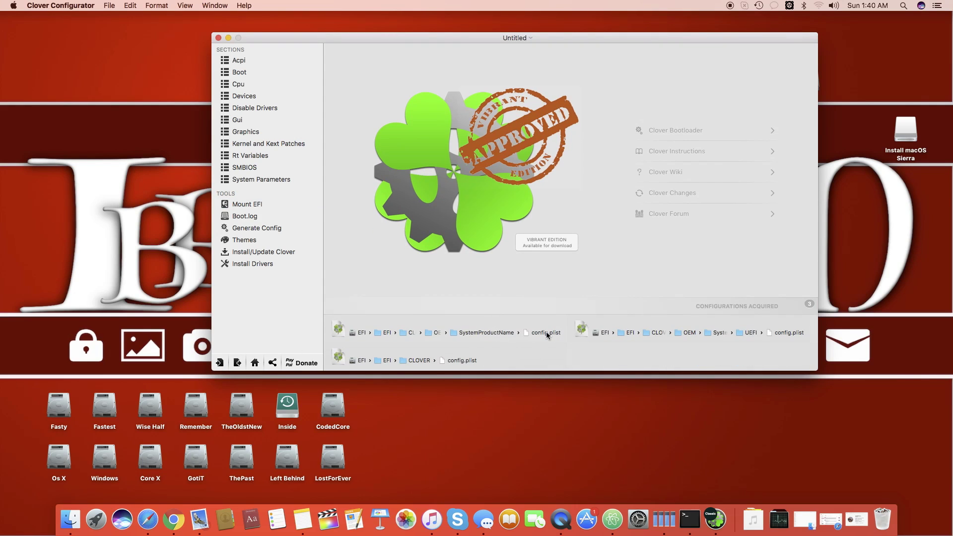
# - Open EFI/CLOVER/config.plist and view System Parameters, where NvidiaWeb and Inject System ID are enabled
pyautogui.doubleClick(547, 334)
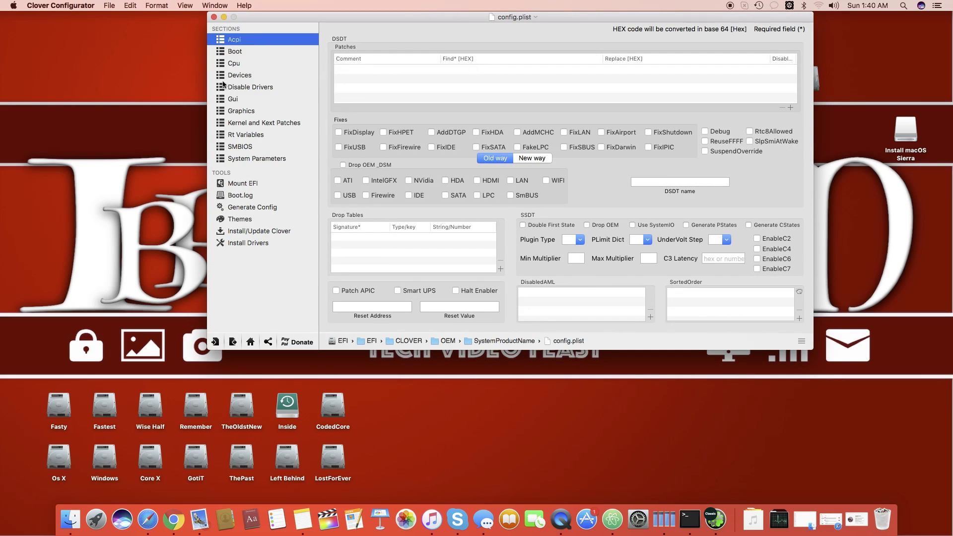
pyautogui.click(250, 342)
pyautogui.doubleClick(459, 354)
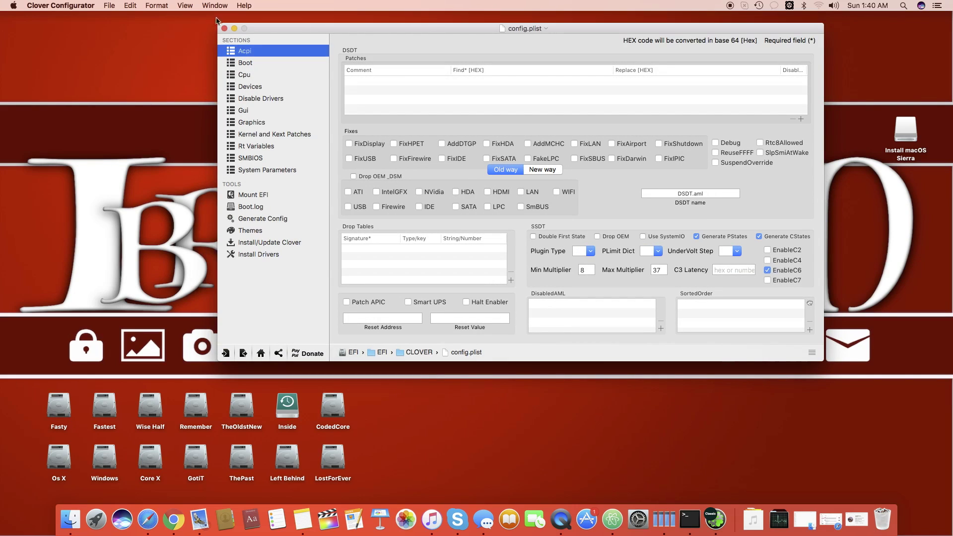
pyautogui.click(253, 172)
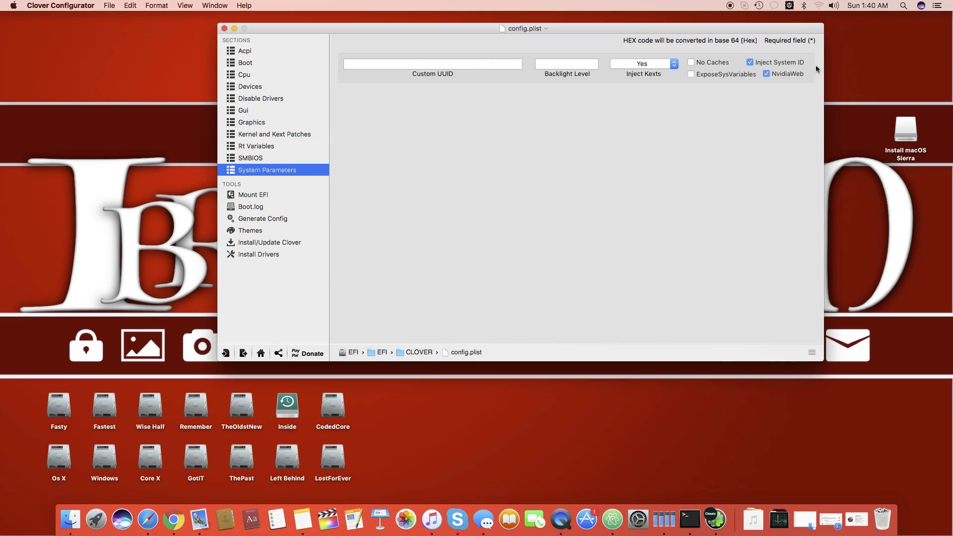
pyautogui.moveTo(636, 29); pyautogui.dragTo(635, 79)
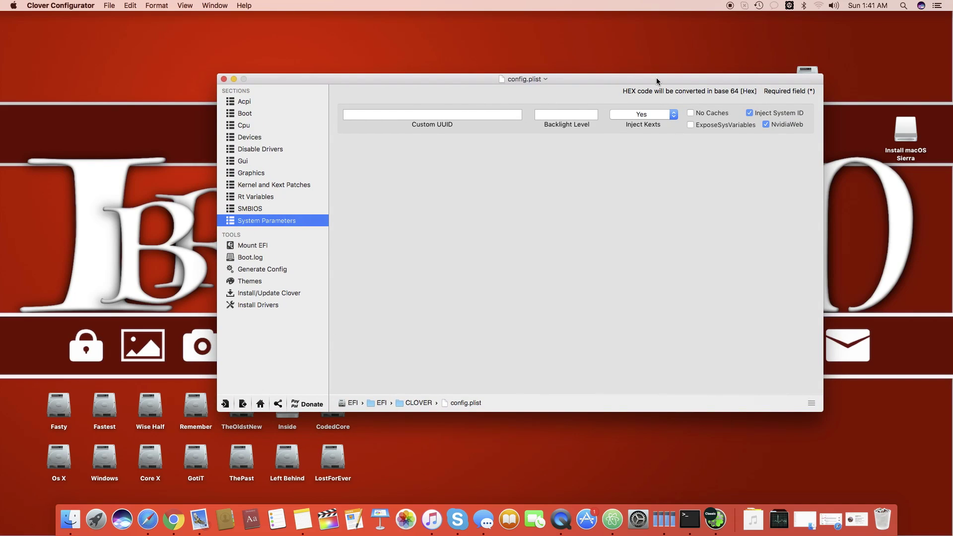
# - Check the Clover preference pane for revision 3773, then return to Clover Configurator
pyautogui.click(637, 519)
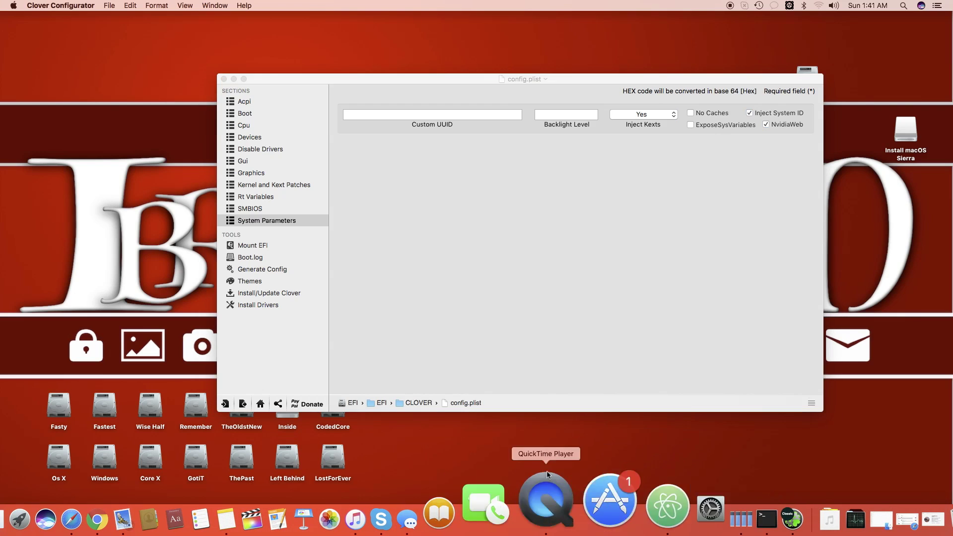
pyautogui.click(360, 385)
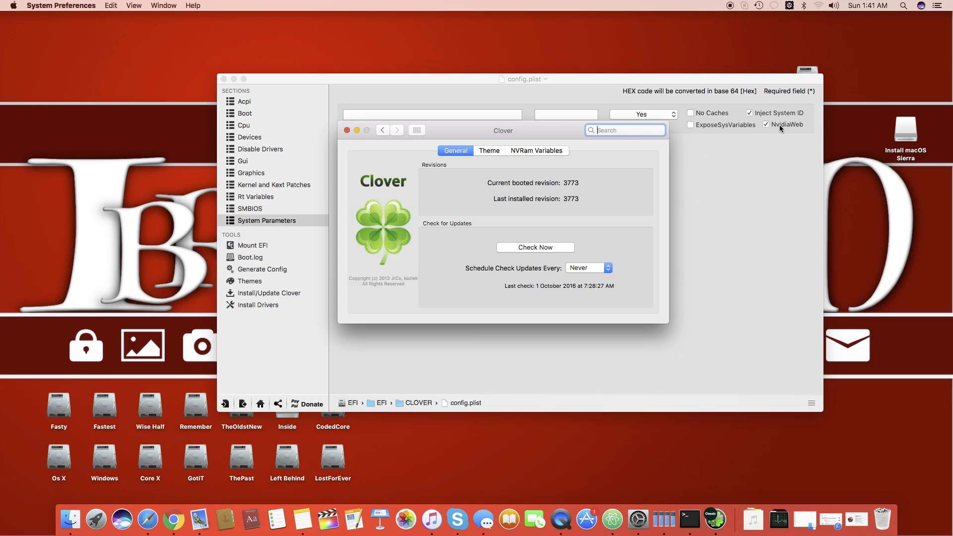
pyautogui.click(755, 143)
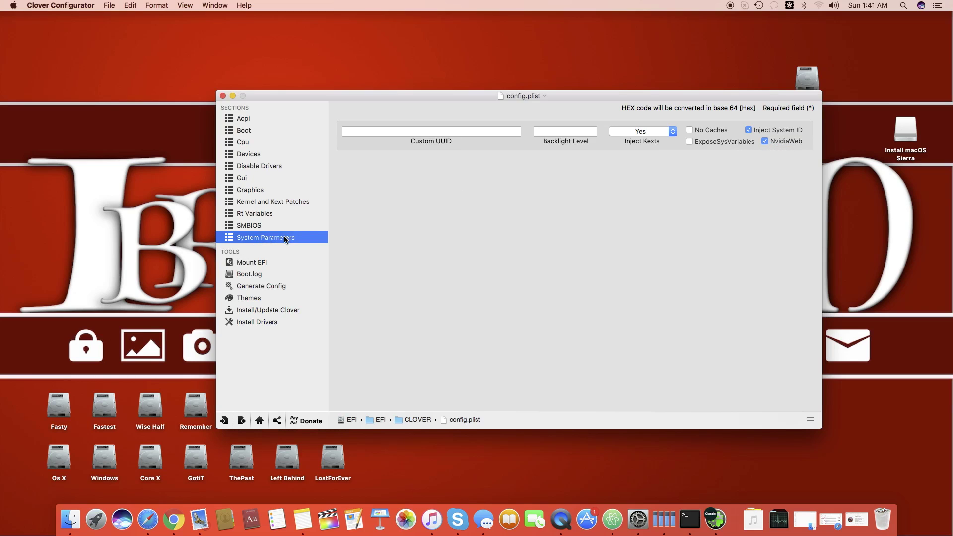
# - Close the config.plist editor and Clover pane, then open the EFI partition's EFI > CLOVER folder
pyautogui.click(222, 96)
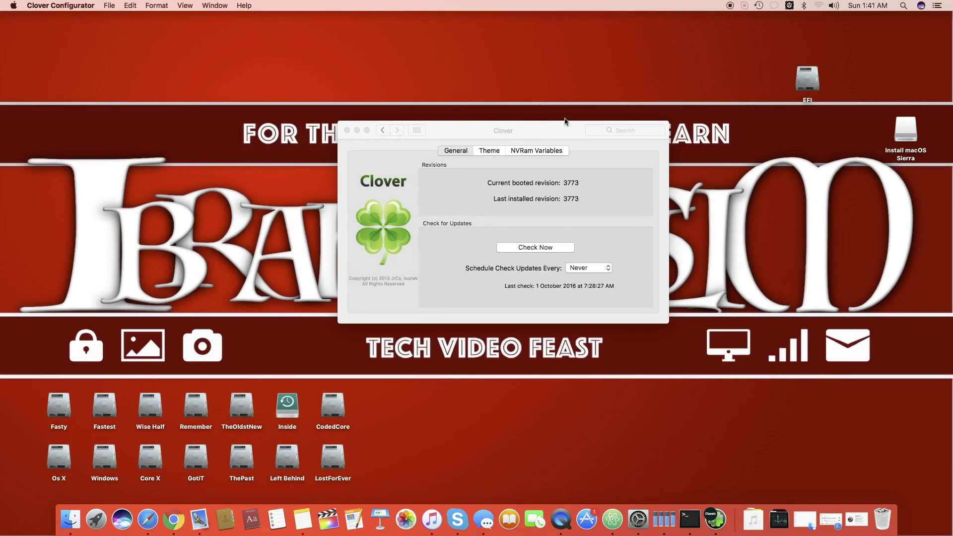
pyautogui.click(350, 130)
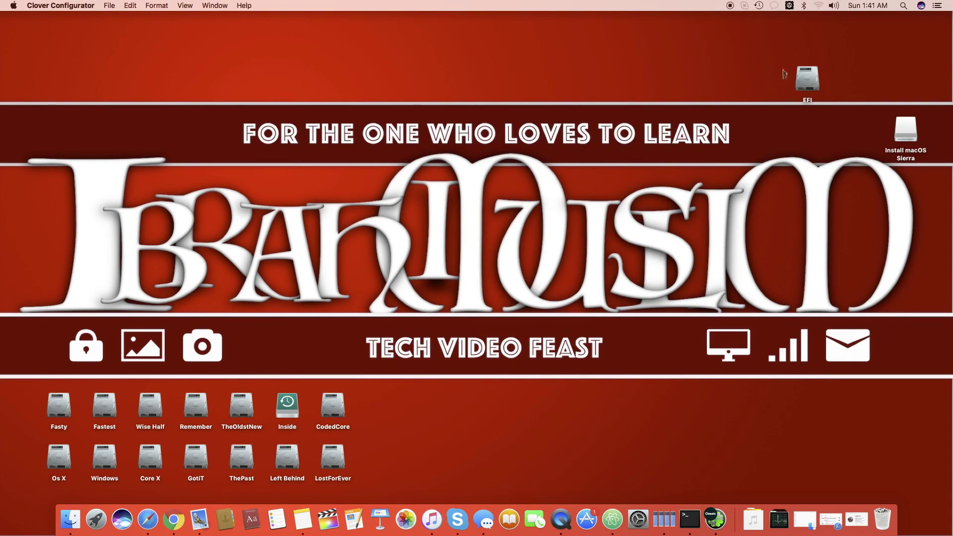
pyautogui.moveTo(784, 74); pyautogui.dragTo(786, 48)
pyautogui.doubleClick(802, 54)
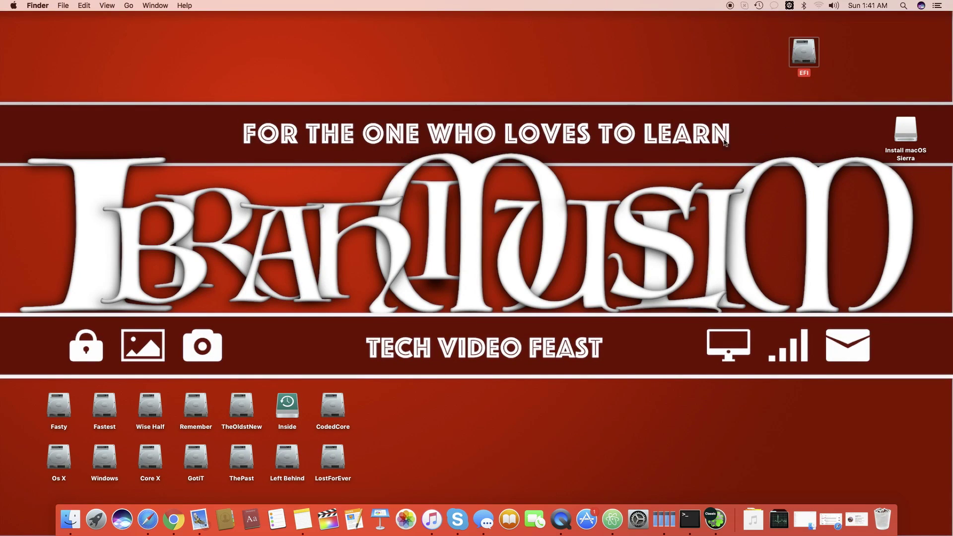
pyautogui.doubleClick(402, 221)
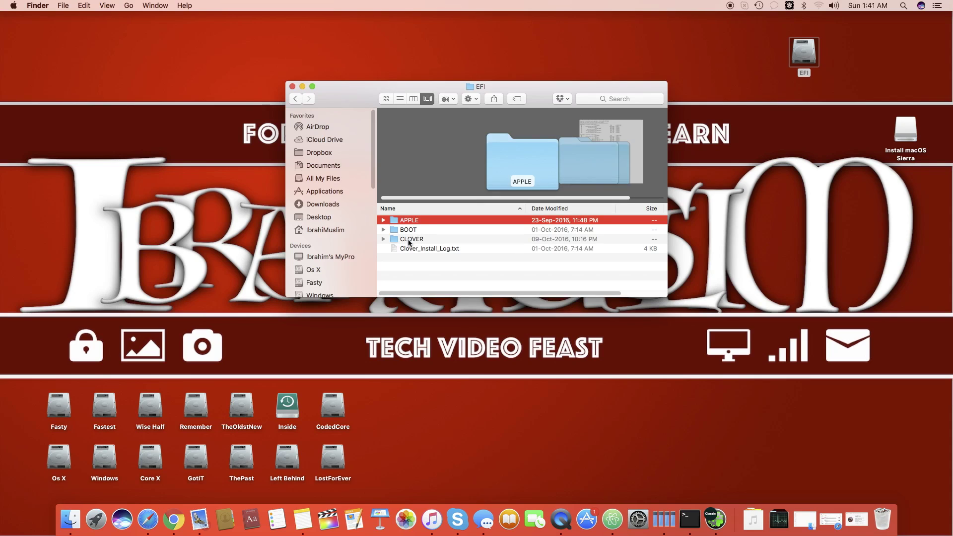
pyautogui.doubleClick(407, 240)
# - Pick TextEdit under Open With > Other… for config.plist
pyautogui.scroll(-2, 420, 275)
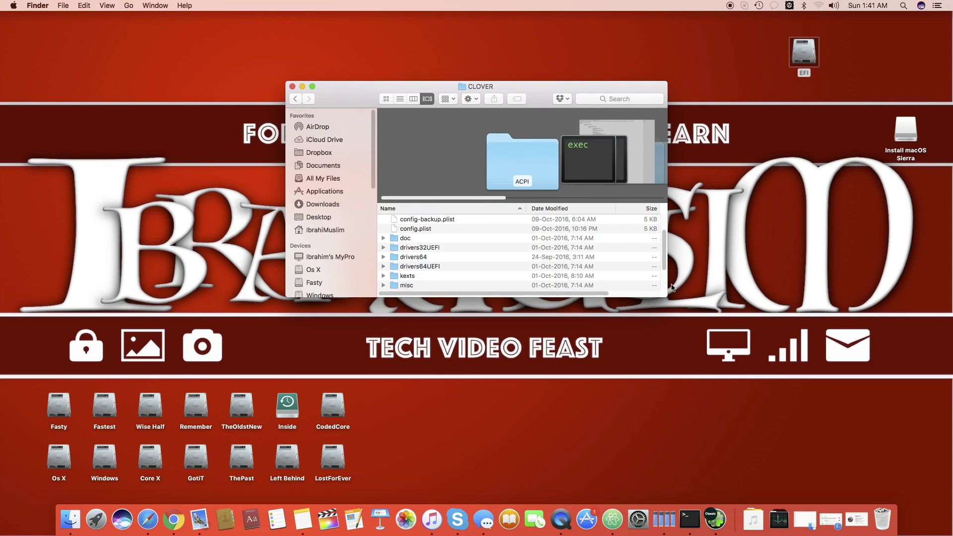
pyautogui.moveTo(667, 297); pyautogui.dragTo(750, 414)
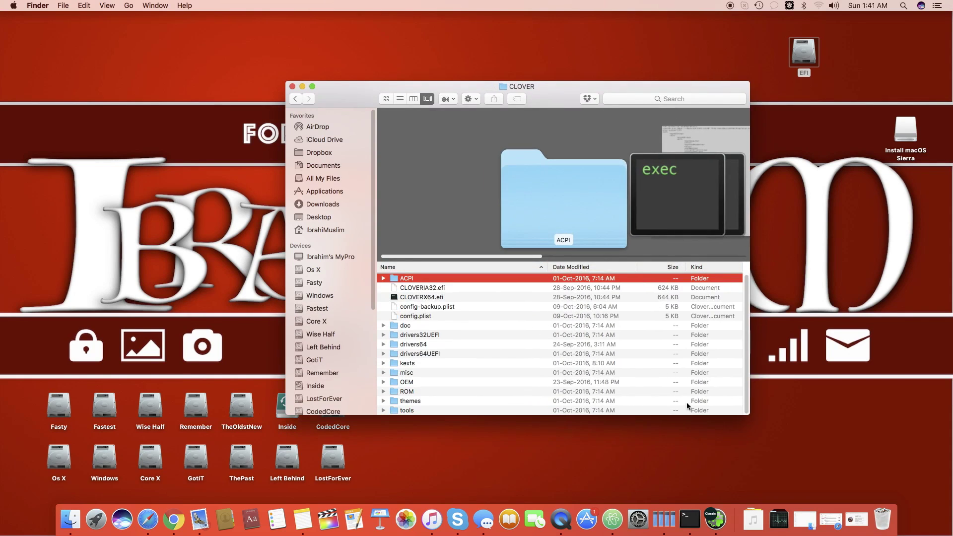
pyautogui.click(416, 318)
pyautogui.rightClick(426, 316)
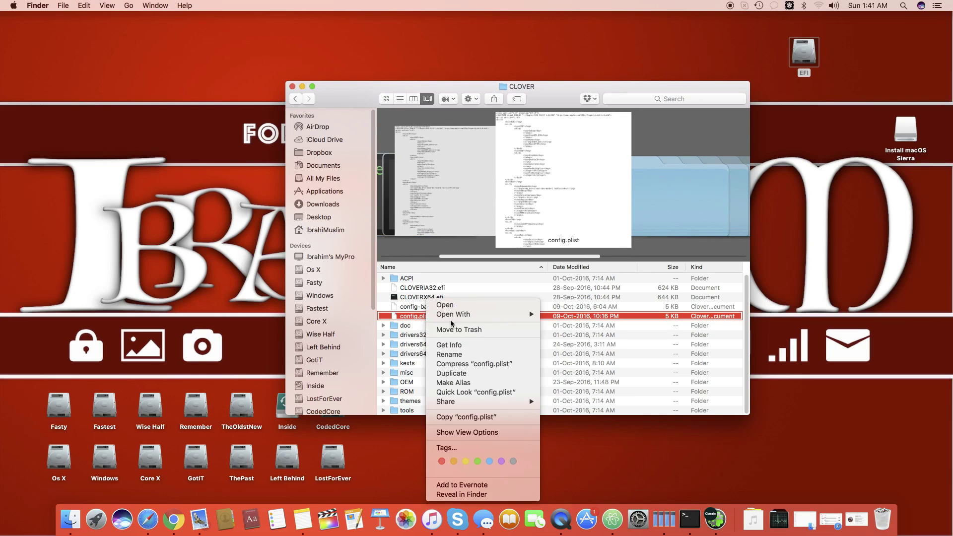
pyautogui.moveTo(510, 317)
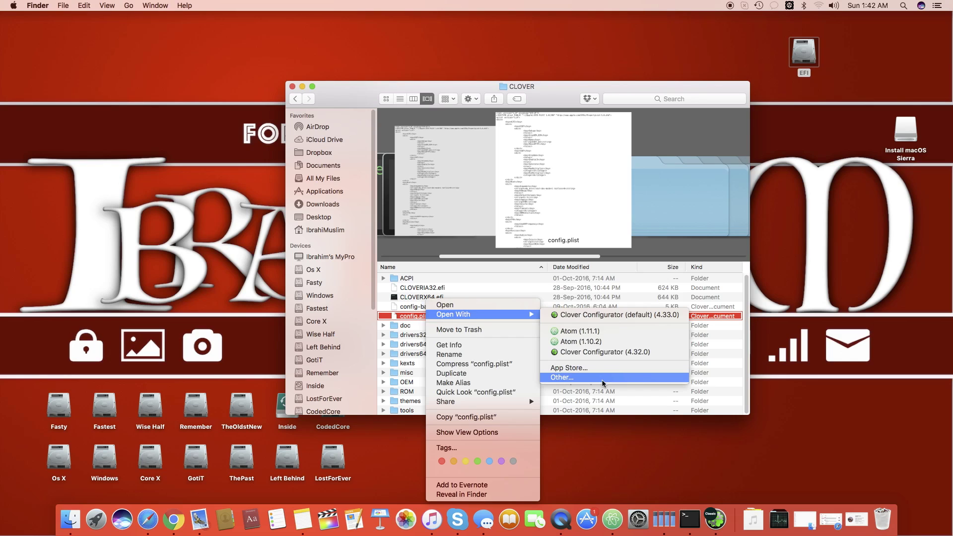
pyautogui.click(578, 377)
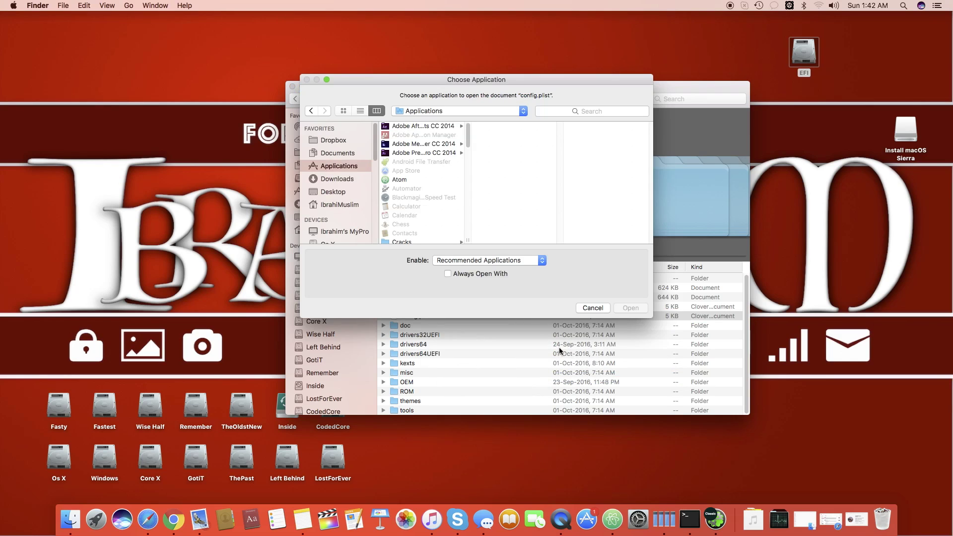
pyautogui.scroll(-10, 433, 192)
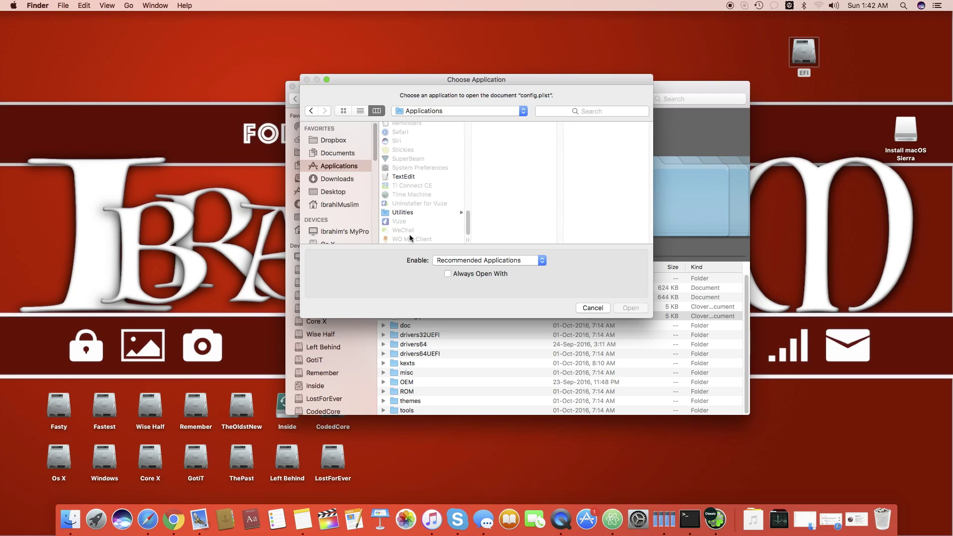
pyautogui.click(394, 178)
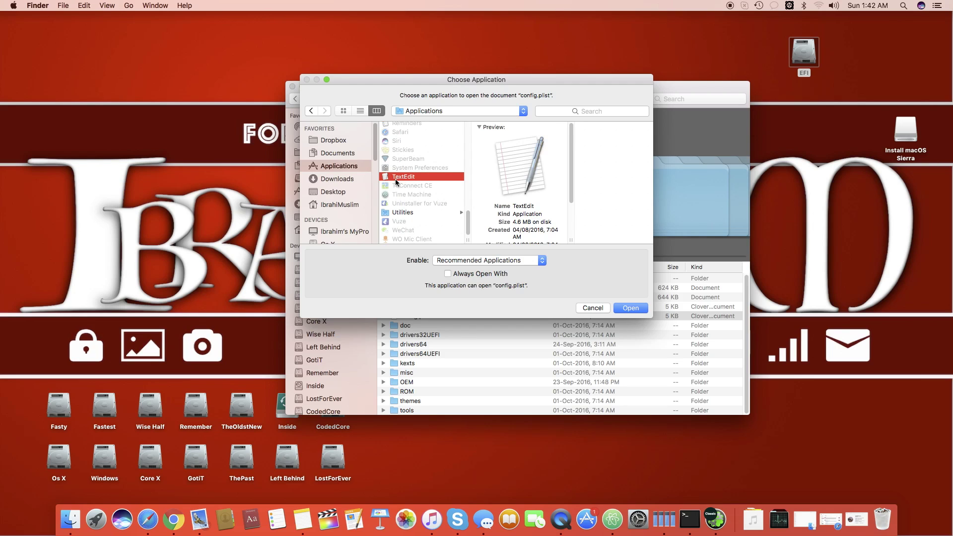
# - Open config.plist in TextEdit and enlarge the window to show more text
pyautogui.click(630, 308)
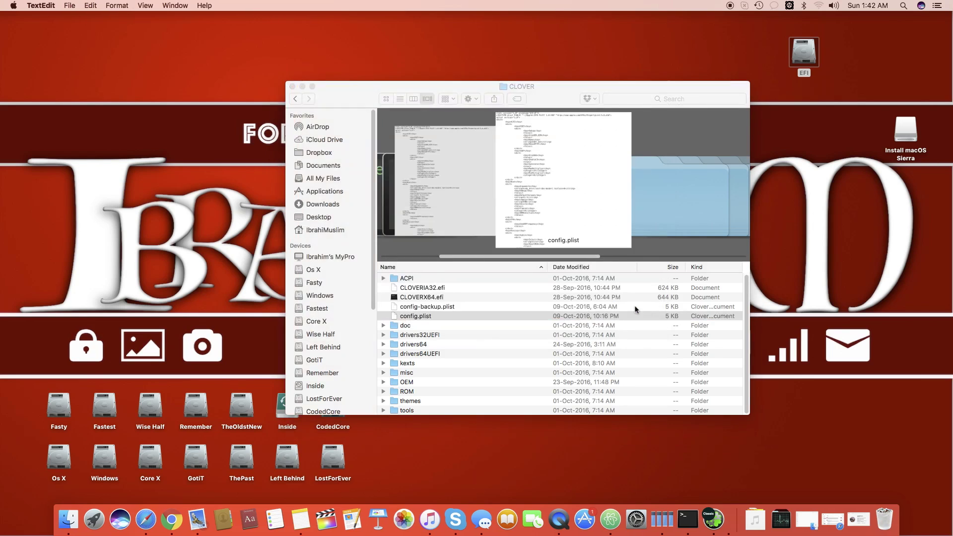
pyautogui.moveTo(437, 15); pyautogui.dragTo(595, 116)
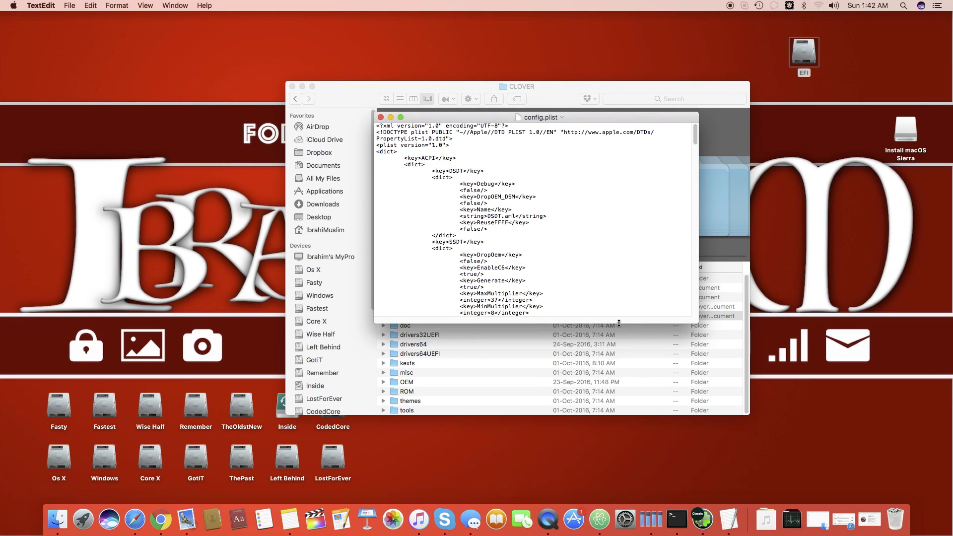
pyautogui.moveTo(758, 409); pyautogui.dragTo(801, 433)
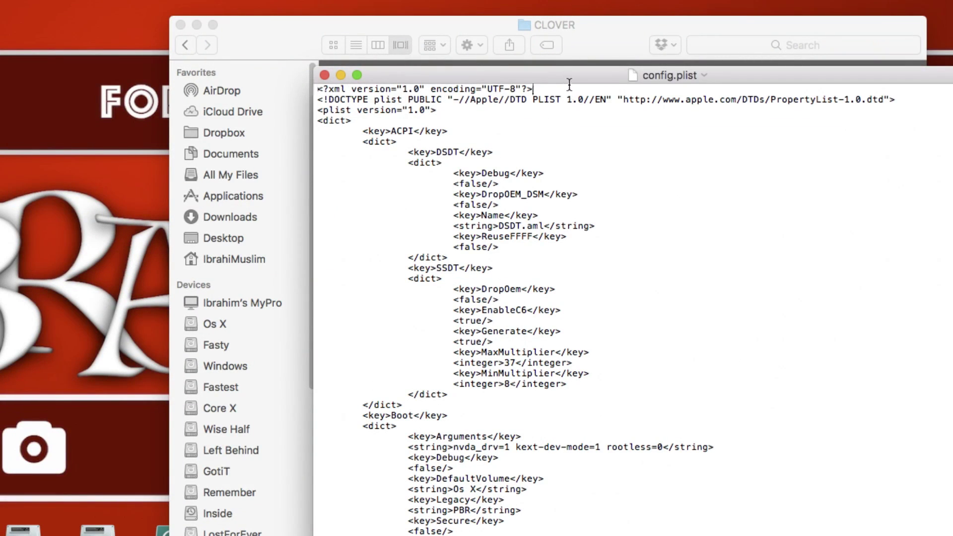
pyautogui.moveTo(529, 126); pyautogui.dragTo(487, 106)
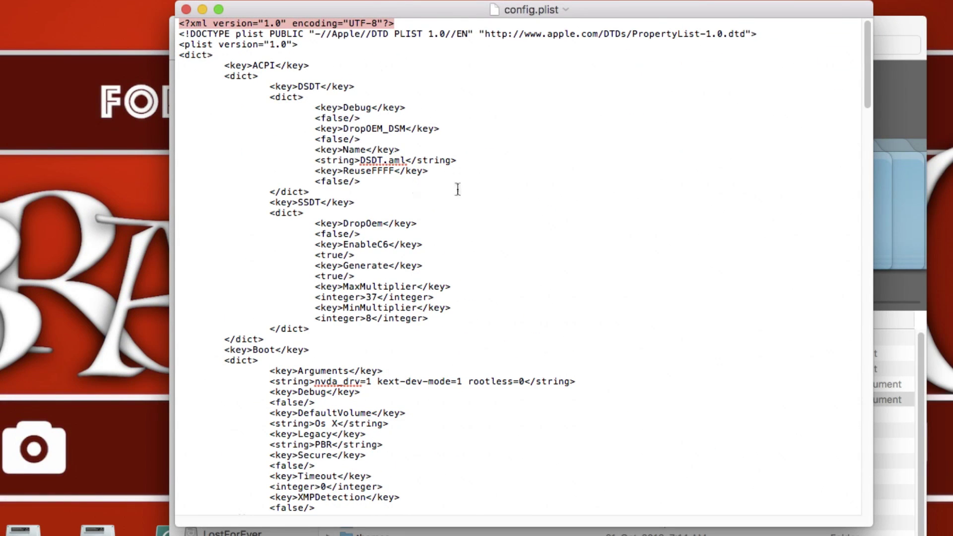
pyautogui.click(462, 194)
# - Search for 'System' and select the NvidiaWeb key with its <true/> value
pyautogui.press('super+f')
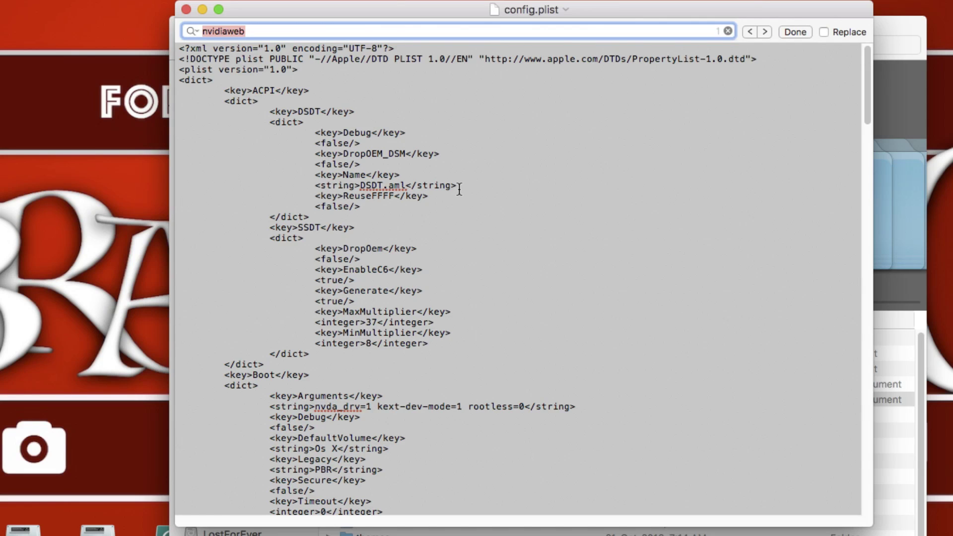
pyautogui.press('BackSpace')
pyautogui.write('System')
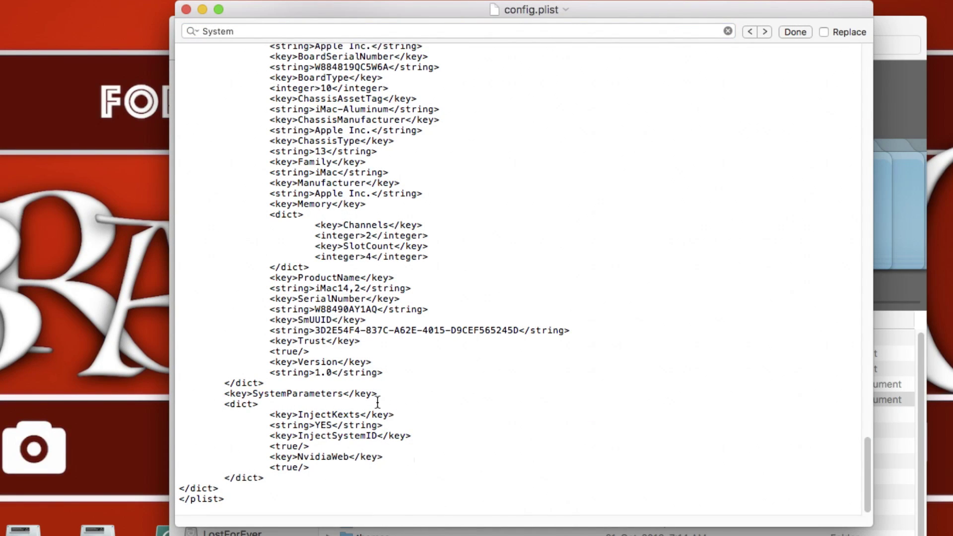
pyautogui.moveTo(378, 394); pyautogui.dragTo(259, 404)
pyautogui.click(316, 466)
pyautogui.moveTo(270, 456); pyautogui.dragTo(311, 465)
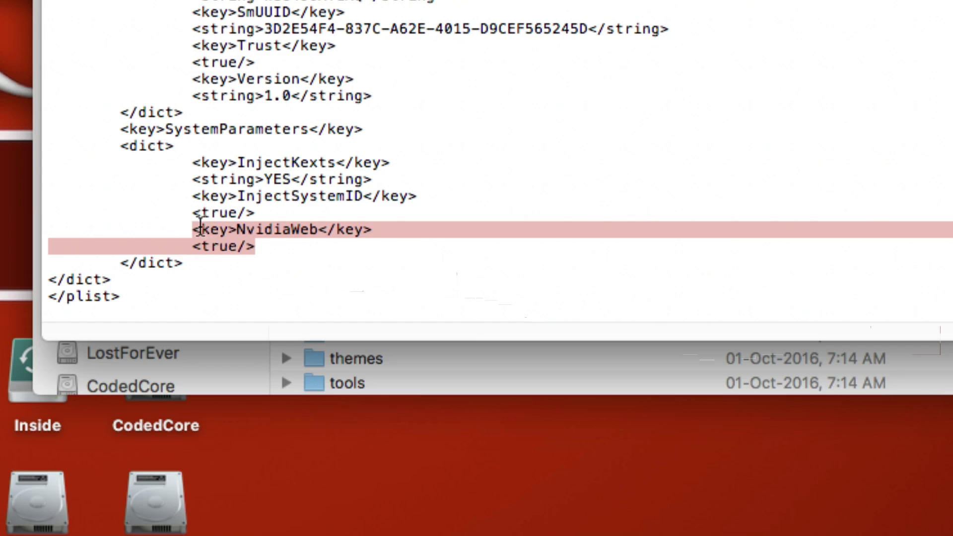
pyautogui.click(236, 228)
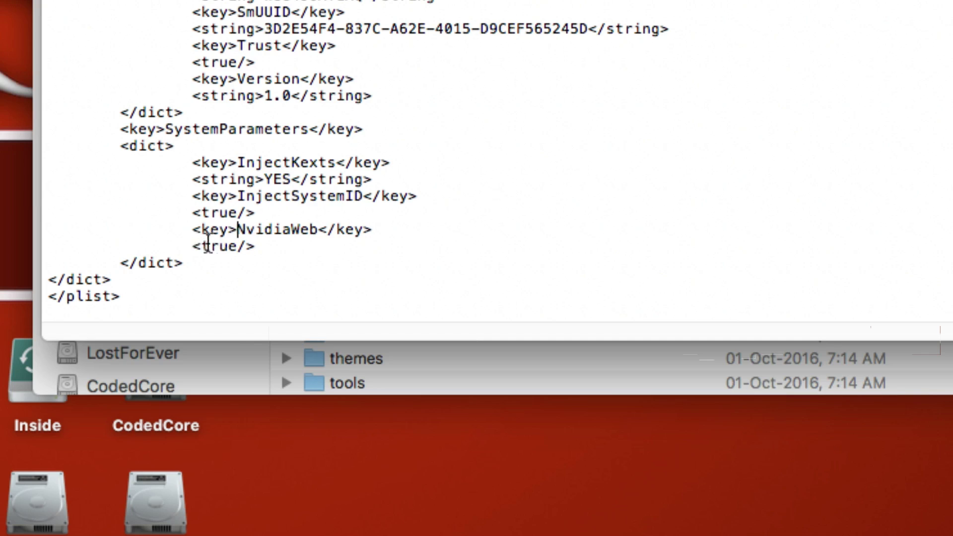
pyautogui.moveTo(194, 229); pyautogui.dragTo(255, 247)
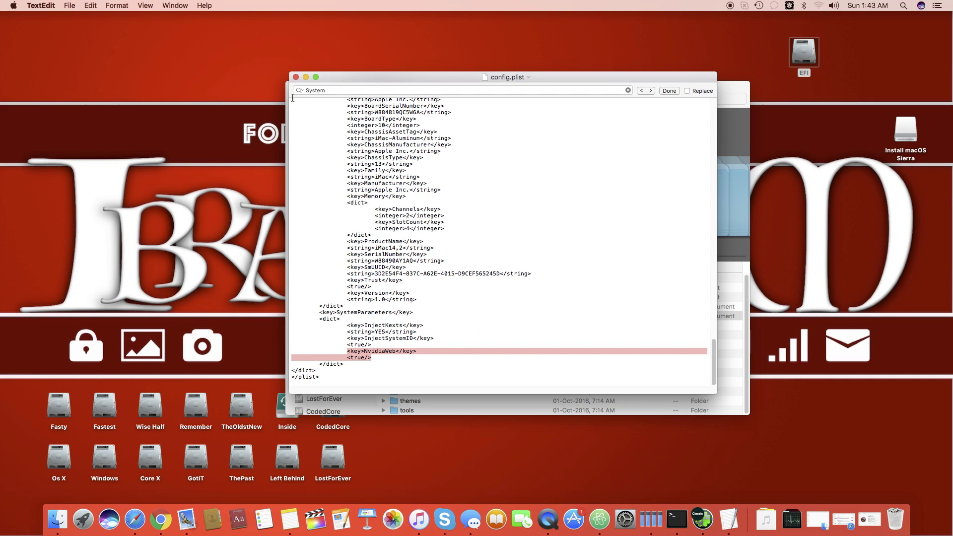
# - Close the TextEdit config.plist window and then the Finder CLOVER folder window
pyautogui.click(296, 77)
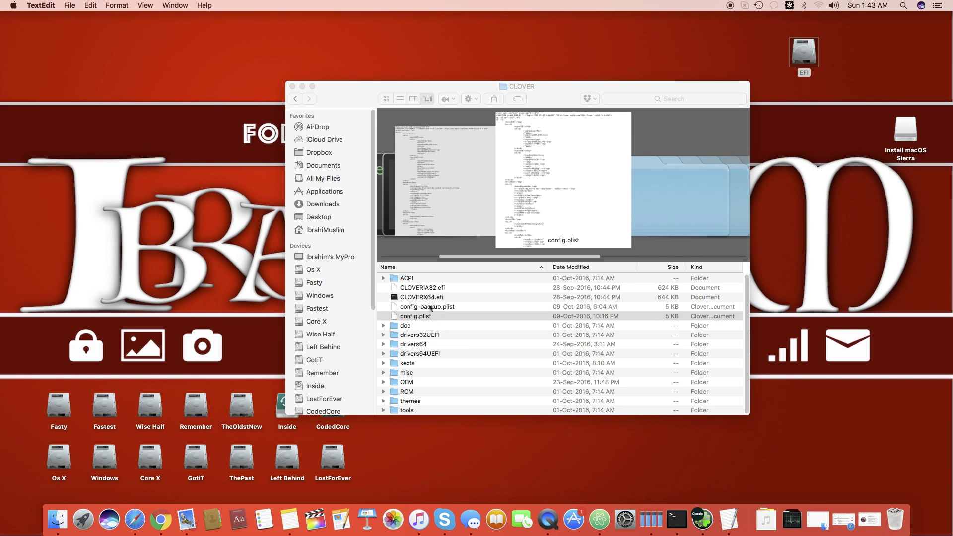
pyautogui.click(292, 86)
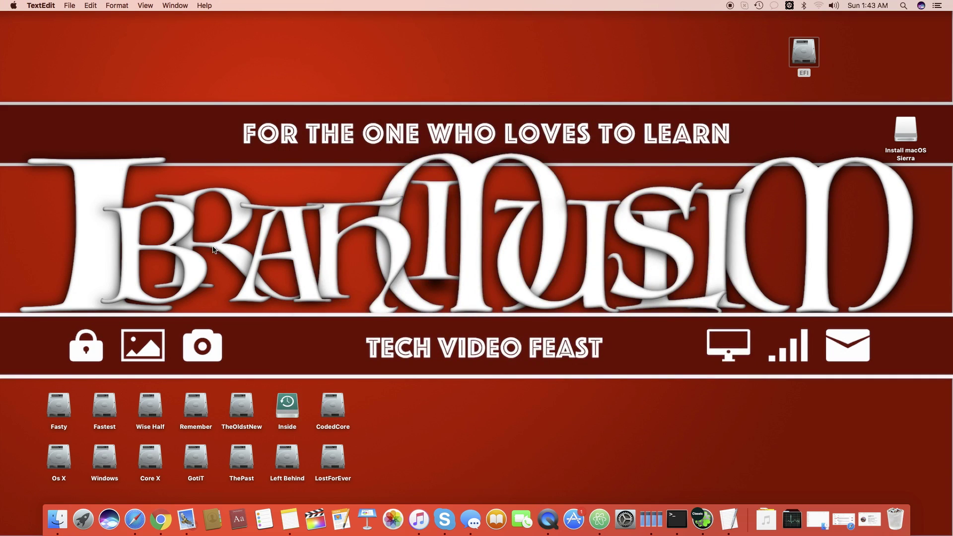